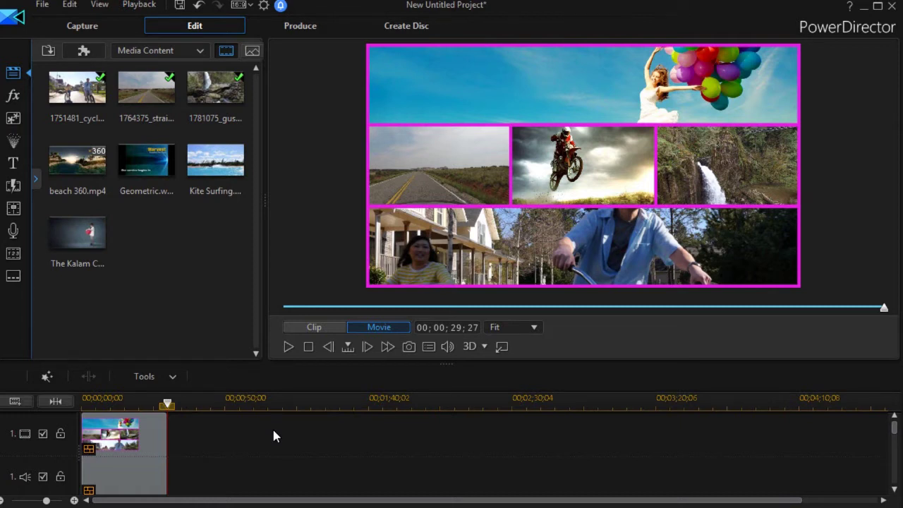
Select the five-panel collage clip on video track 1 of the timeline.
left_click(148, 451)
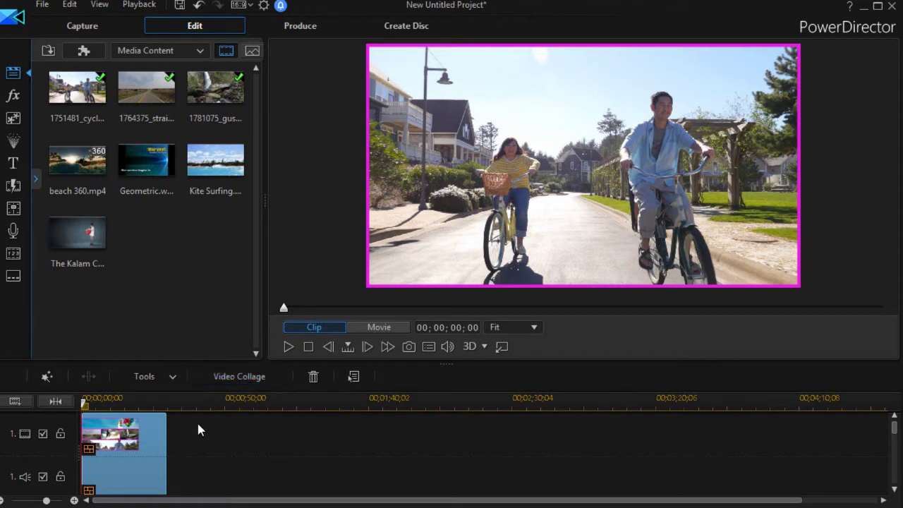
Reselect the collage clip and open it in the Video Collage Designer.
mouse_move(161, 431)
left_click(83, 49)
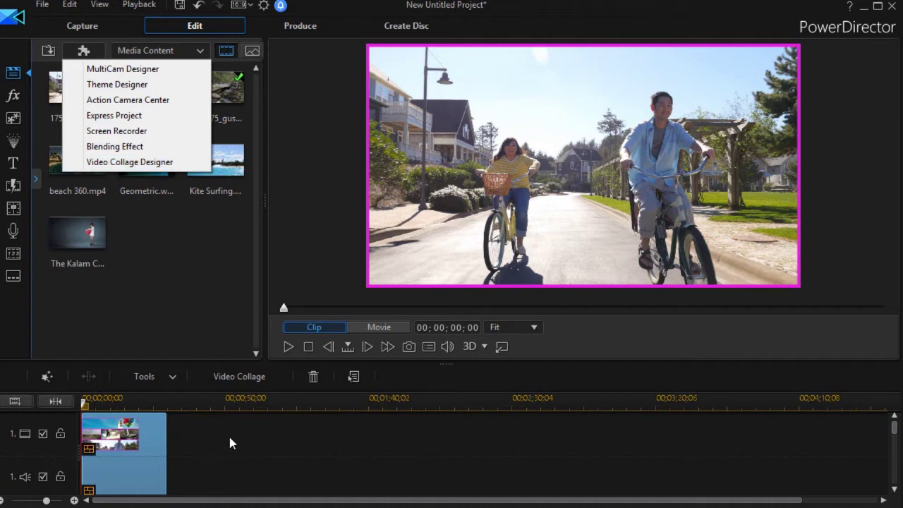
left_click(246, 443)
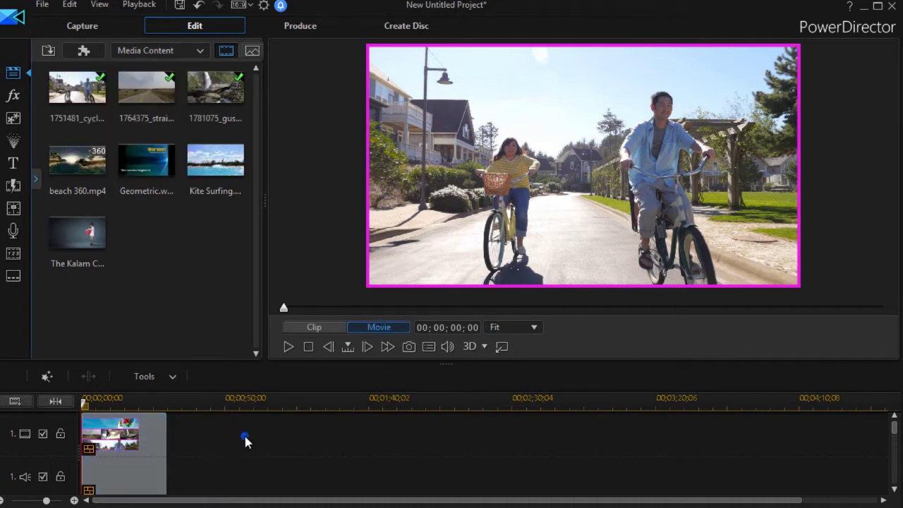
left_click(146, 434)
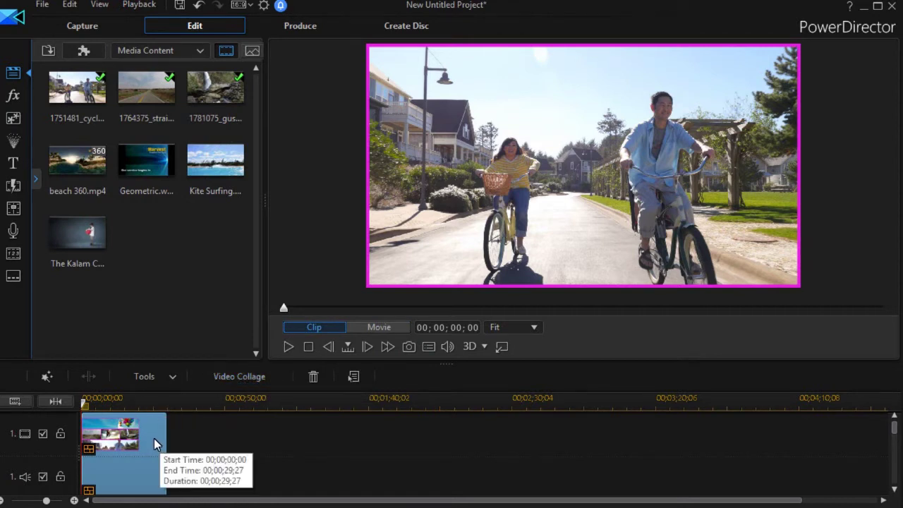
left_click(254, 377)
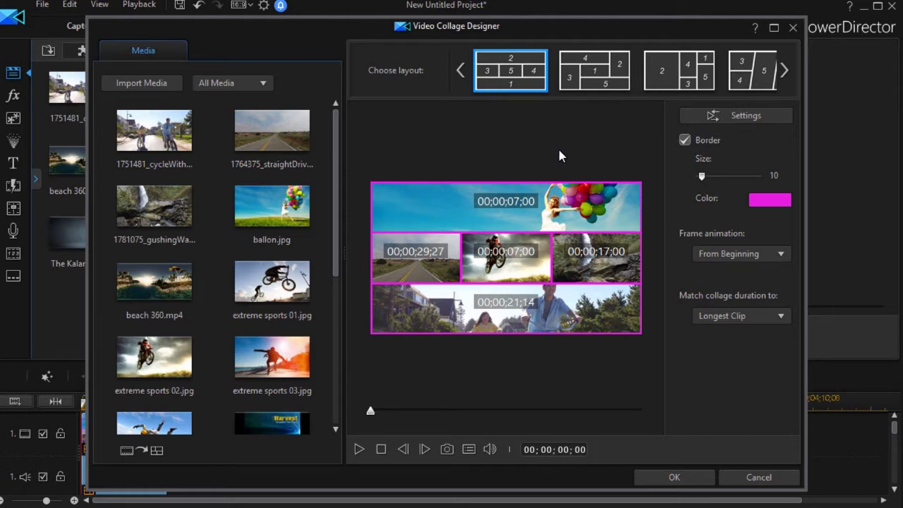
left_click(460, 71)
Browse the collage layouts and try a slanted four-panel layout.
left_click(460, 71)
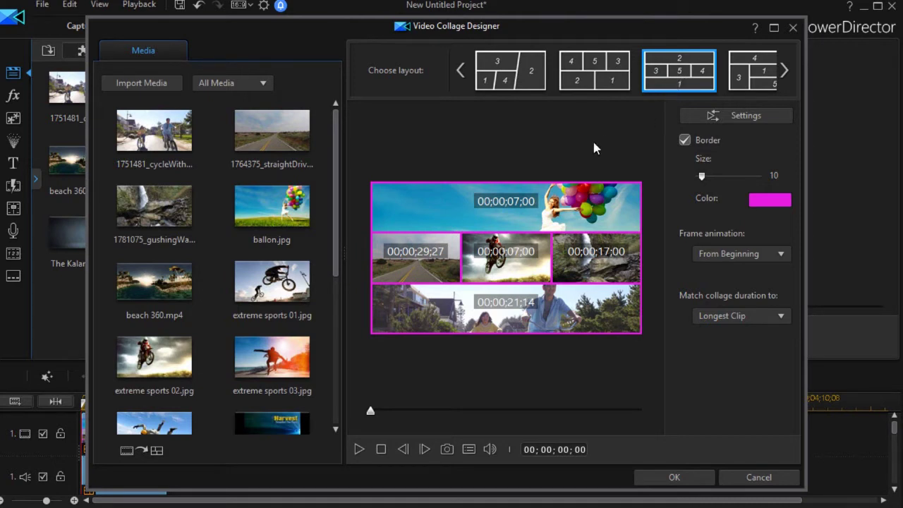
mouse_move(518, 273)
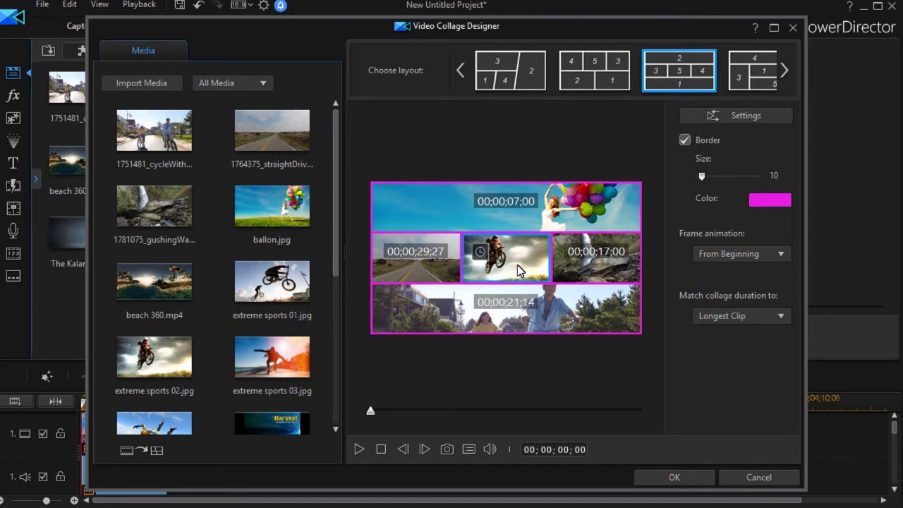
left_click(500, 76)
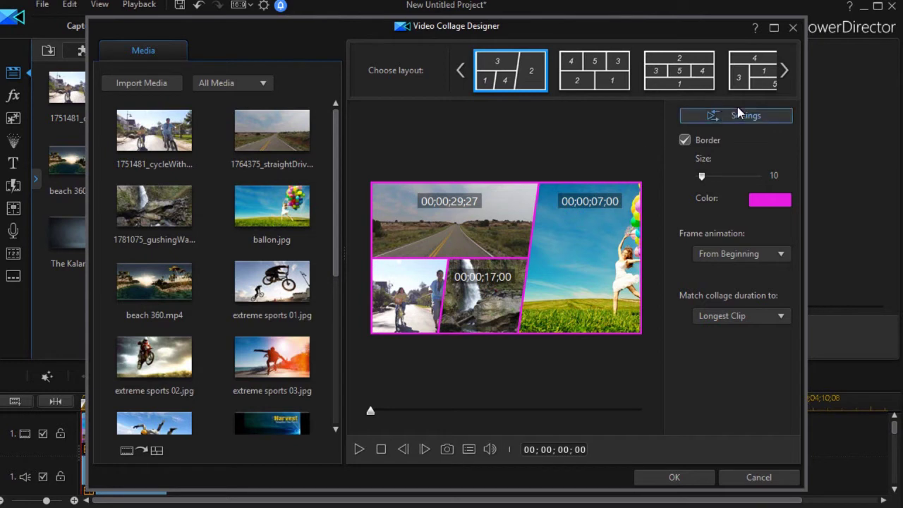
Browse further and apply the slanted five-panel 3-5-1 / 4-2 layout.
left_click(784, 71)
left_click(784, 72)
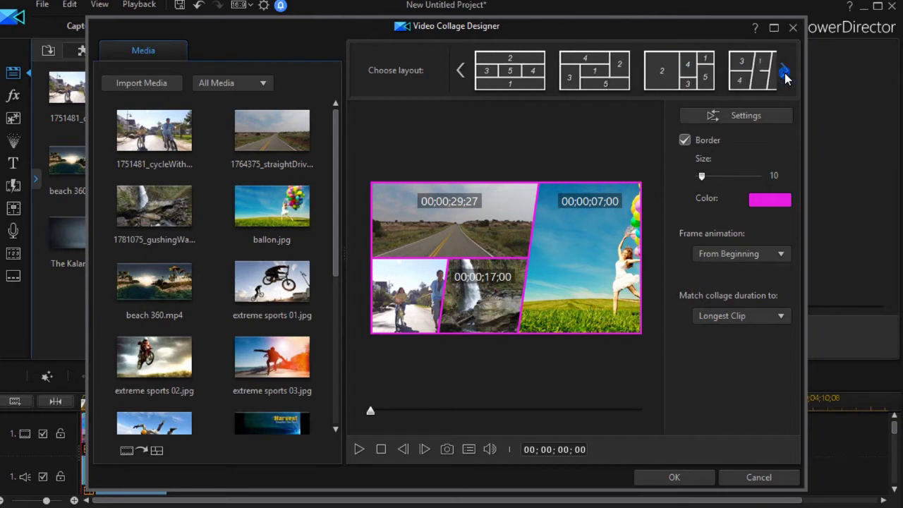
left_click(785, 72)
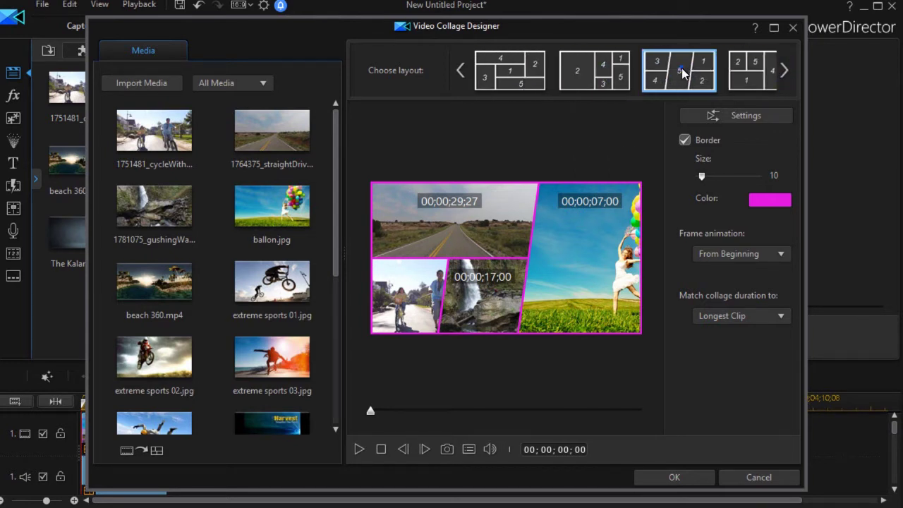
left_click(682, 71)
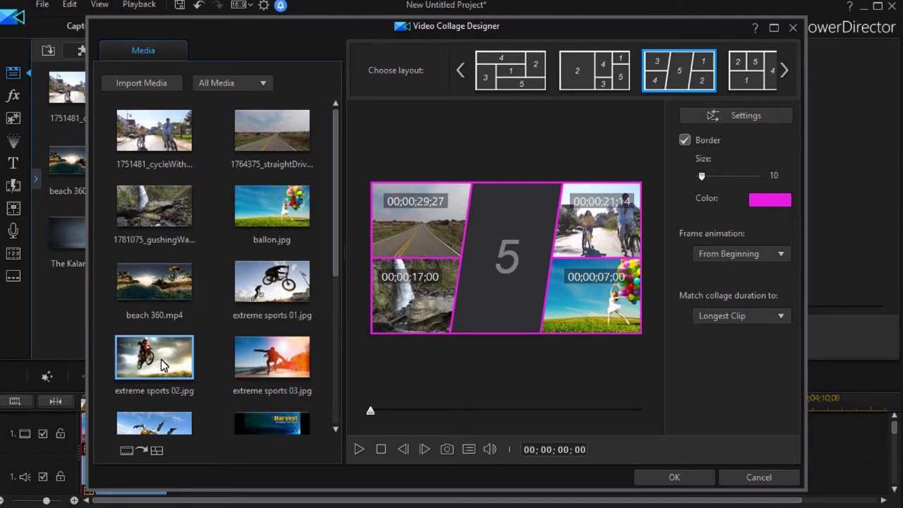
Drop extreme sports 02.jpg into the empty slanted middle panel and play the preview.
left_click_drag(143, 363, 506, 282)
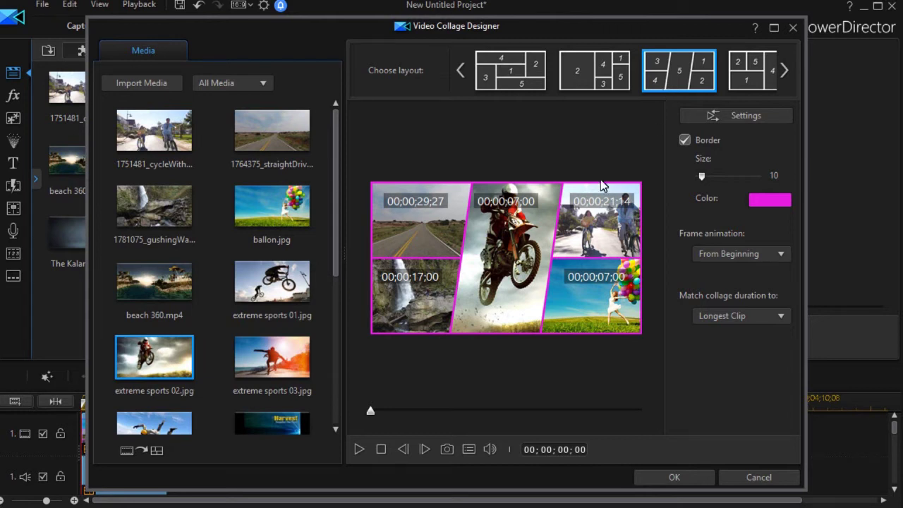
left_click(357, 449)
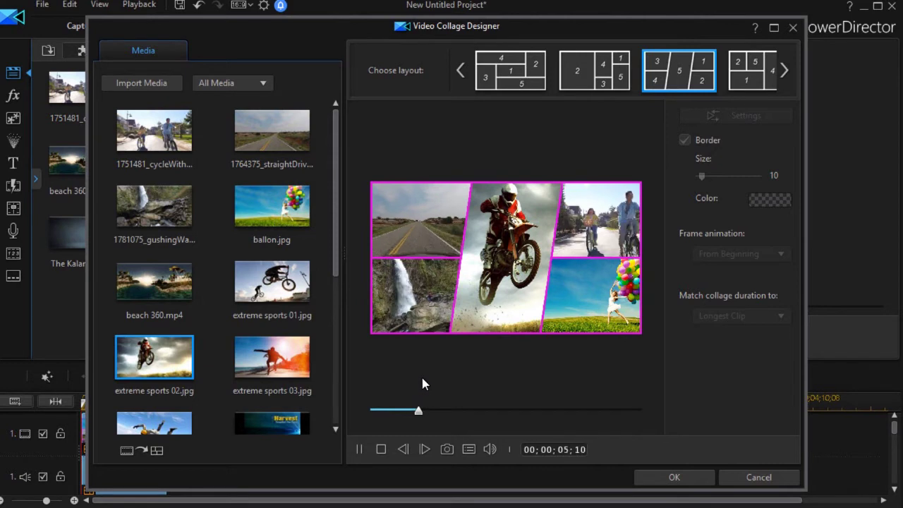
left_click(381, 450)
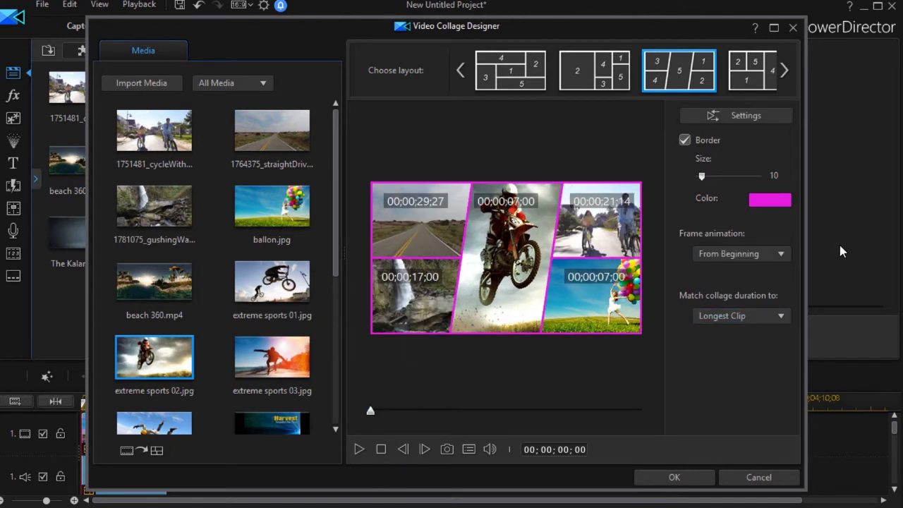
left_click(781, 254)
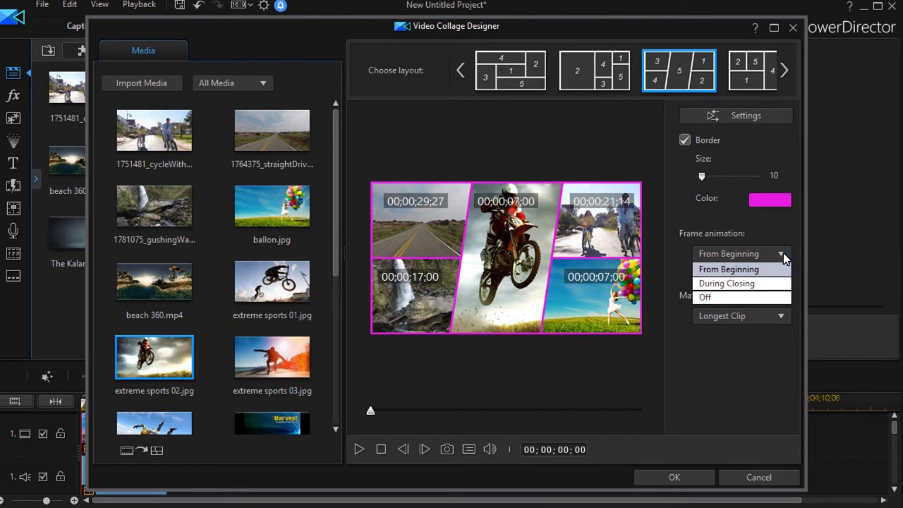
Set frame animation to During Closing and play the collage preview.
left_click(756, 288)
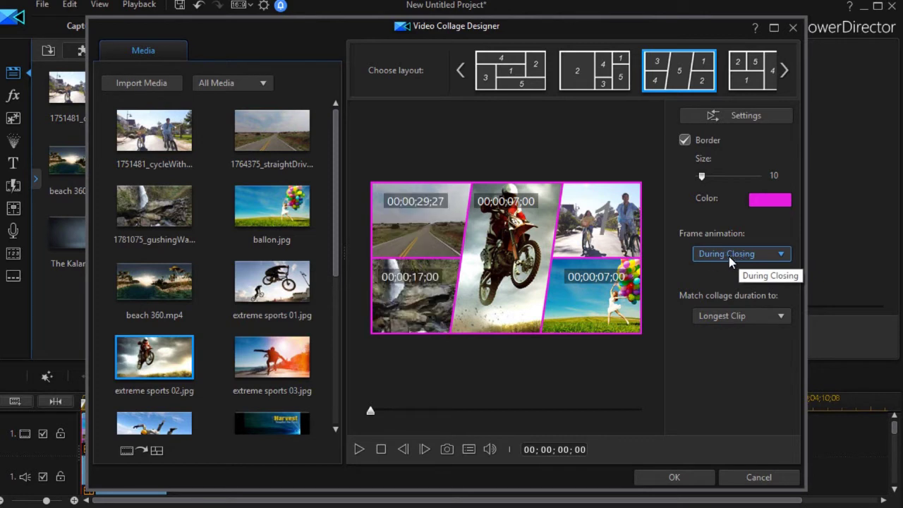
left_click(360, 447)
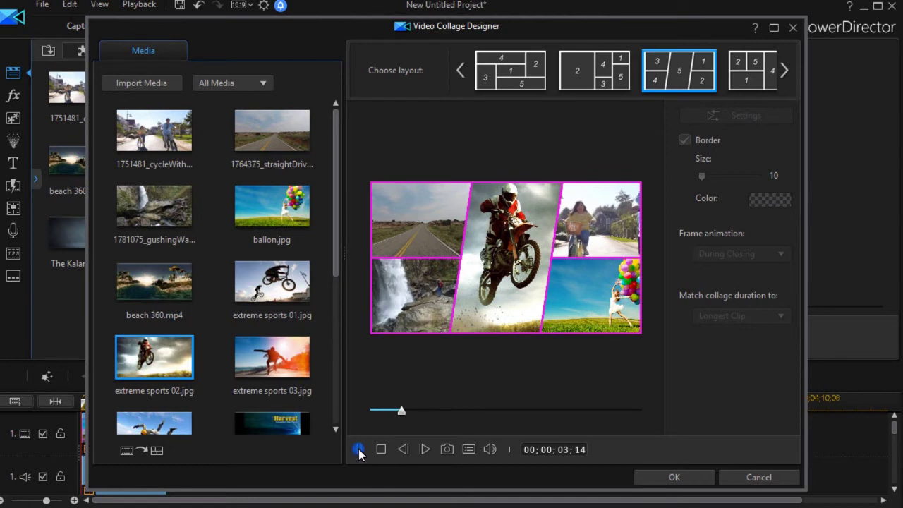
left_click(358, 449)
left_click_drag(400, 411, 602, 410)
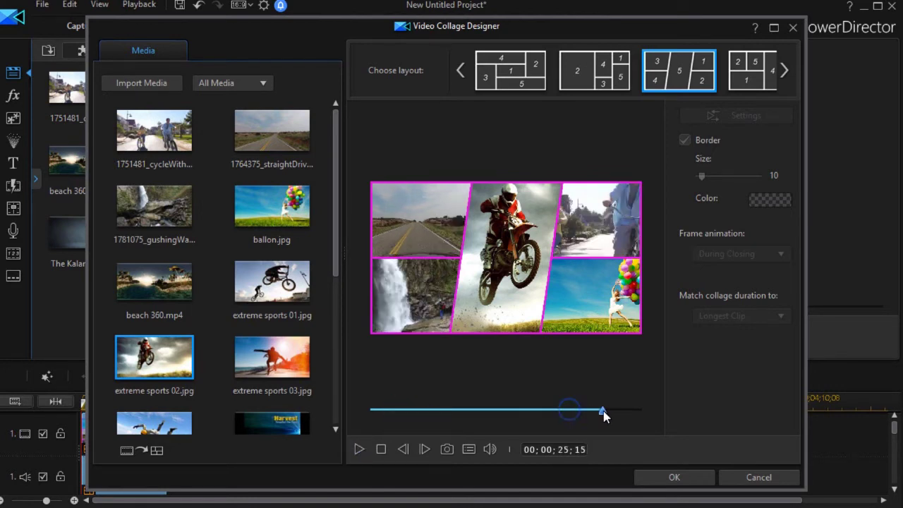
left_click(358, 448)
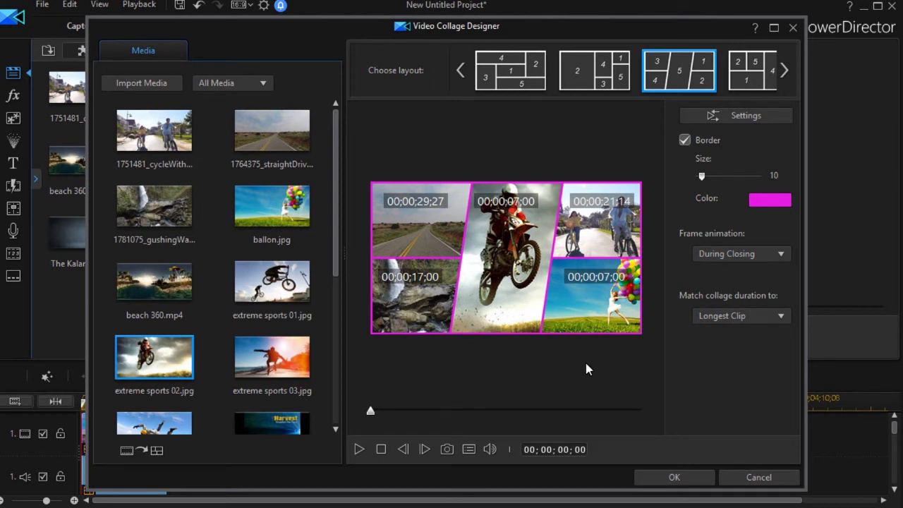
Set the frame animation back to Off and replay the preview from the start.
left_click(781, 255)
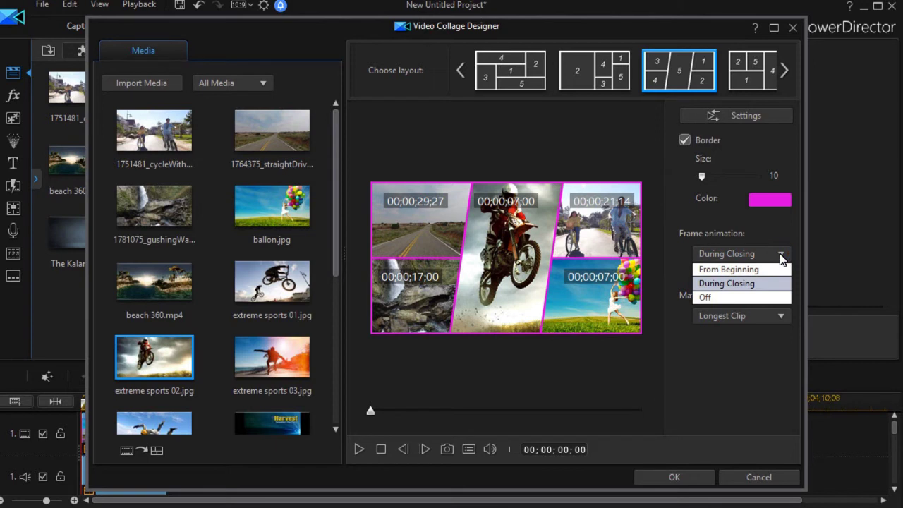
left_click(744, 297)
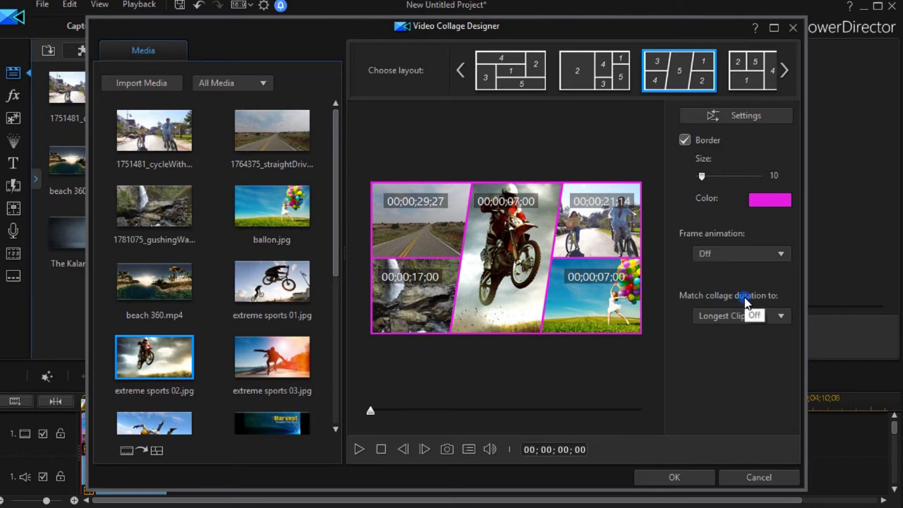
left_click(358, 450)
Leave the duration matched to Longest Clip and confirm the collage onto the timeline.
left_click(776, 319)
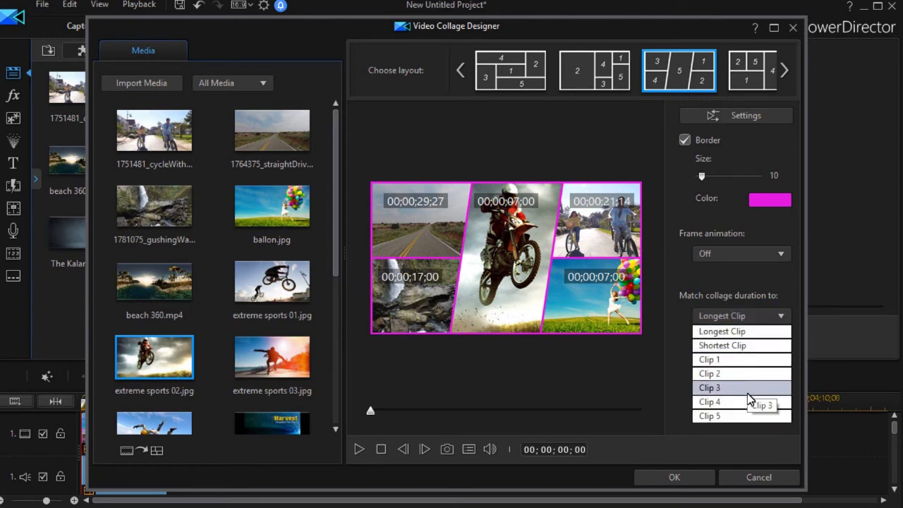
left_click(746, 283)
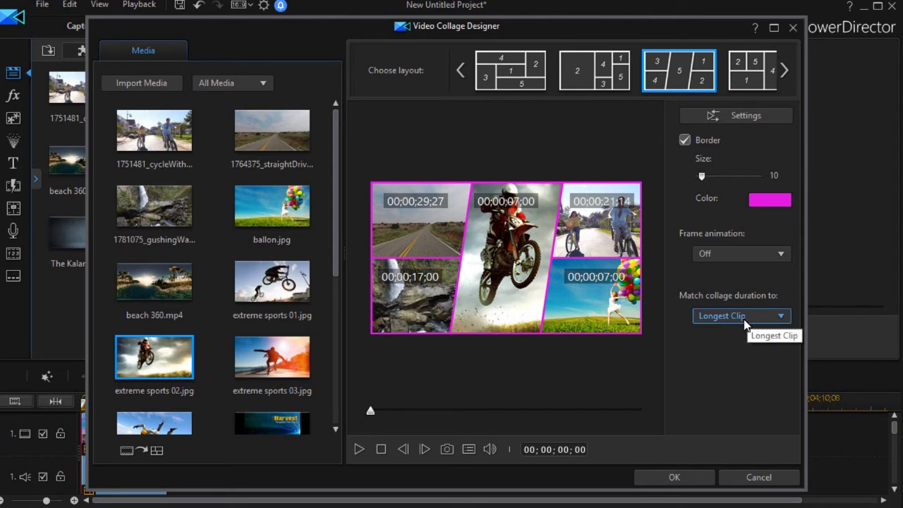
left_click(683, 482)
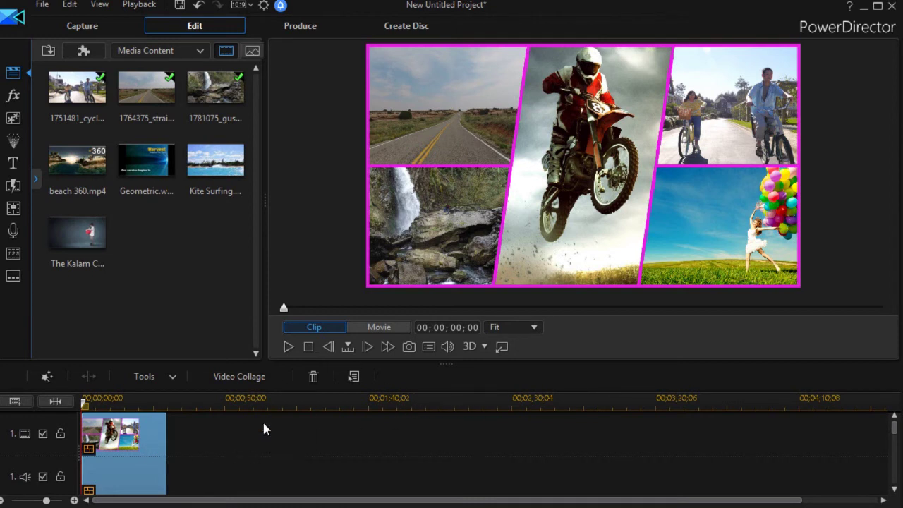
left_click(244, 379)
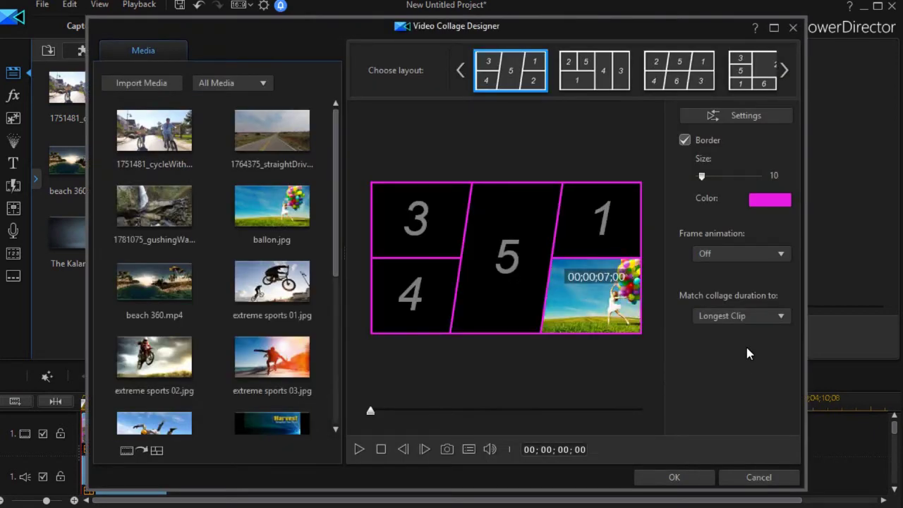
Match the collage duration to Clip 2 instead of the longest clip.
left_click(788, 317)
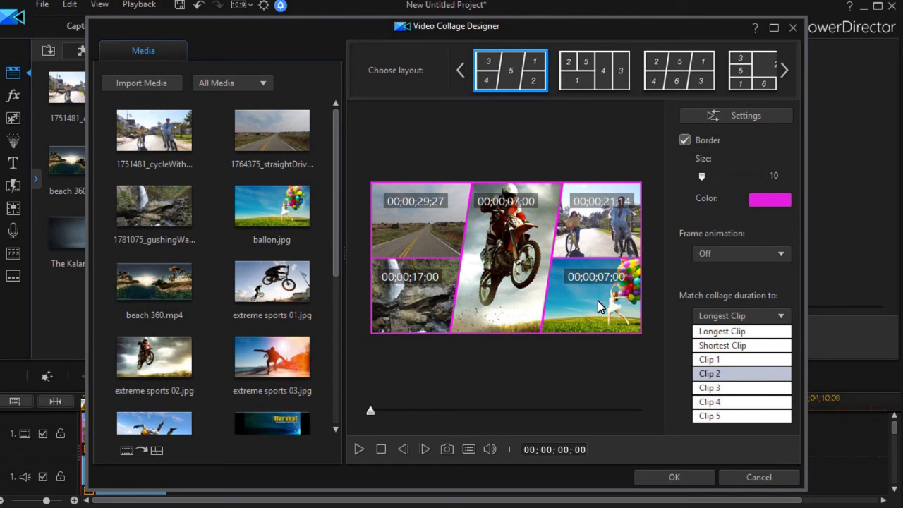
left_click(721, 375)
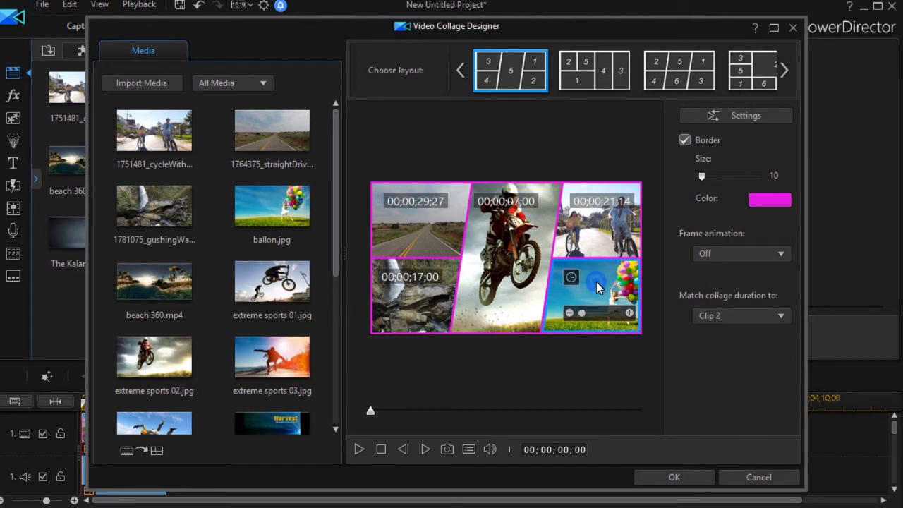
Raise the bottom-right balloon panel's duration to 00;00;15;00 and apply the collage changes.
left_click(571, 276)
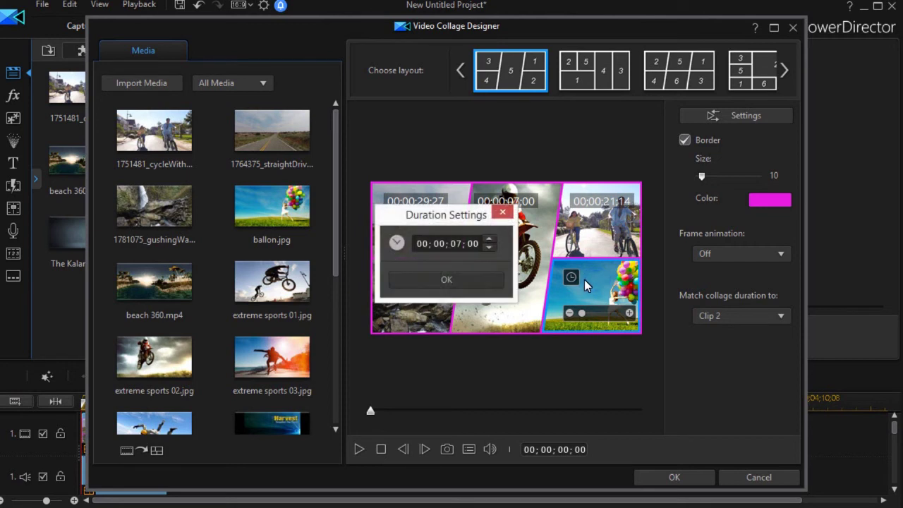
left_click(489, 241)
left_click(489, 240)
left_click(488, 240)
left_click(489, 240)
left_click(488, 241)
left_click(489, 241)
left_click(489, 241)
left_click(489, 240)
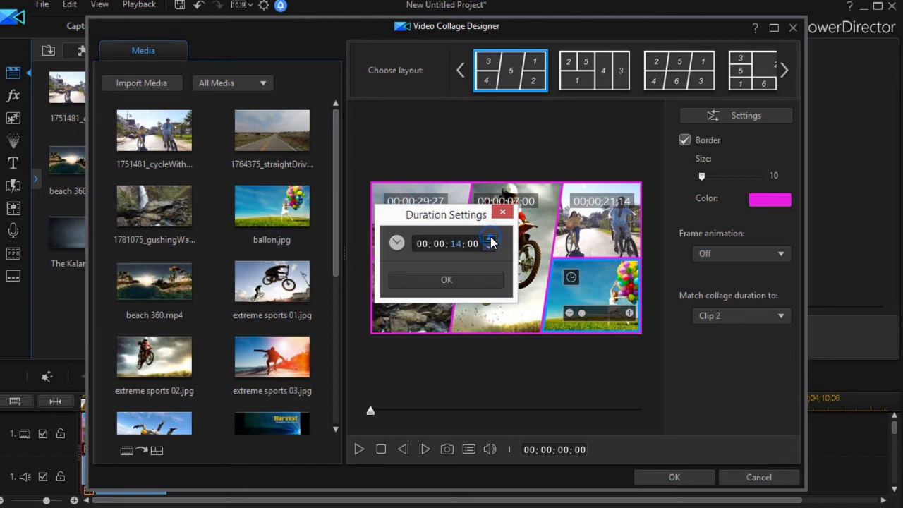
left_click(475, 279)
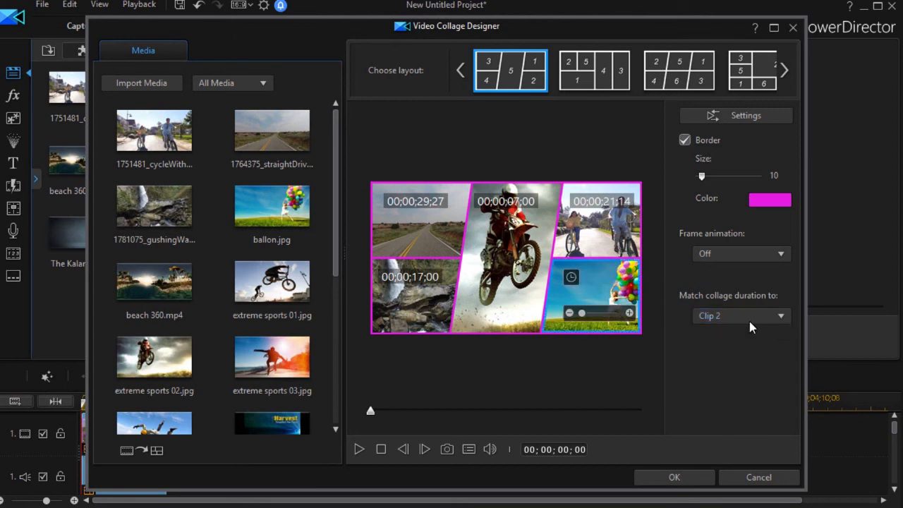
left_click(680, 479)
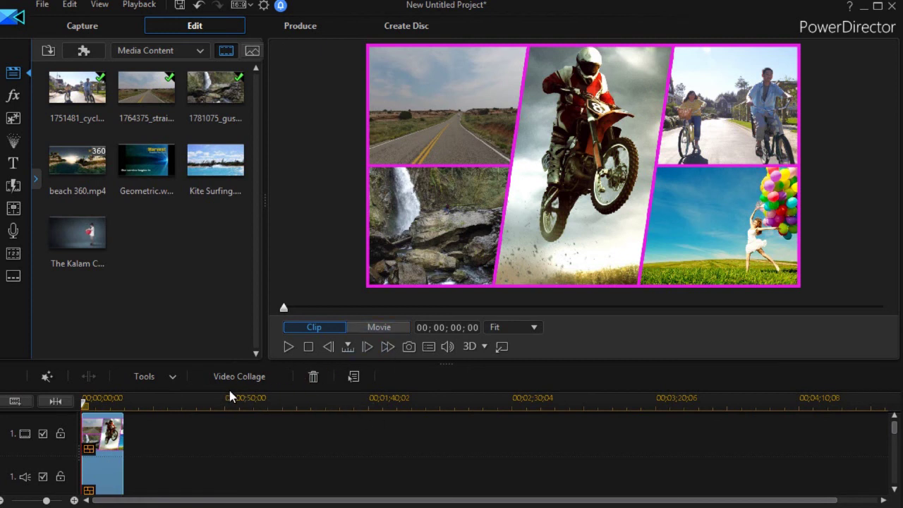
Reopen the Video Collage Designer and bring up its Playback Settings.
left_click(246, 376)
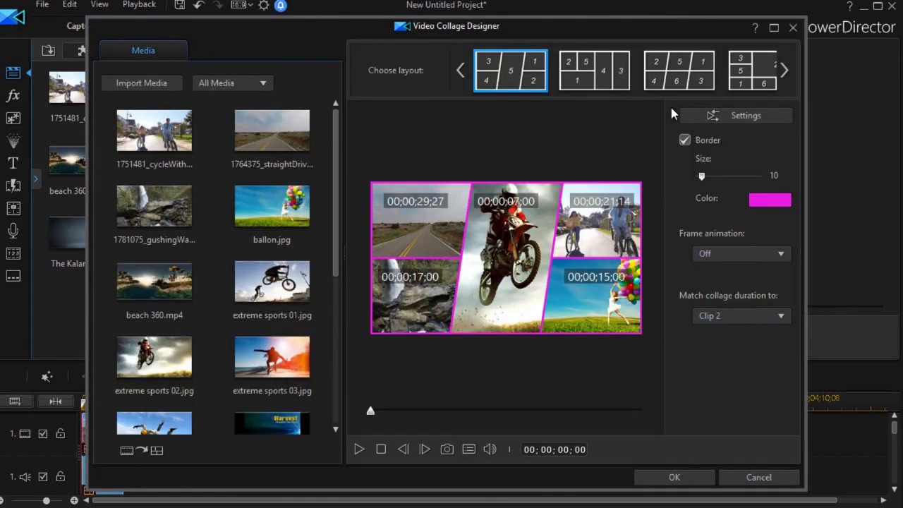
left_click(739, 117)
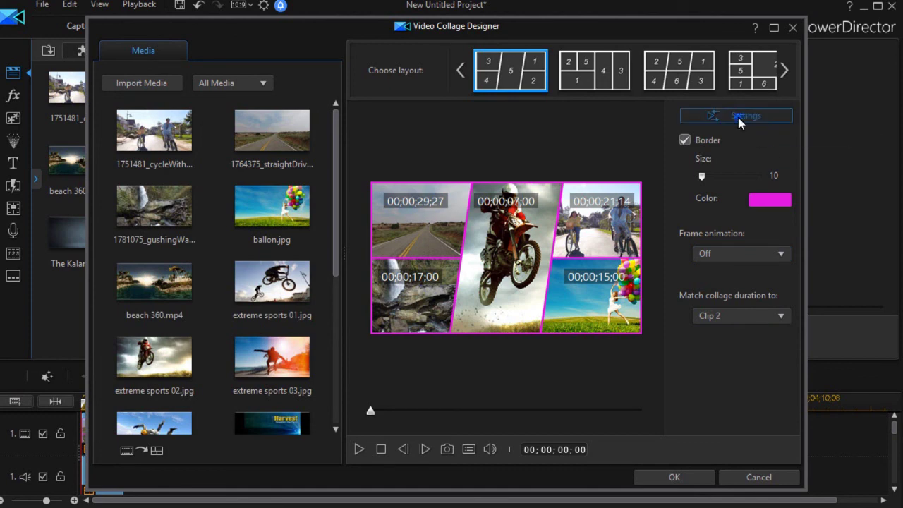